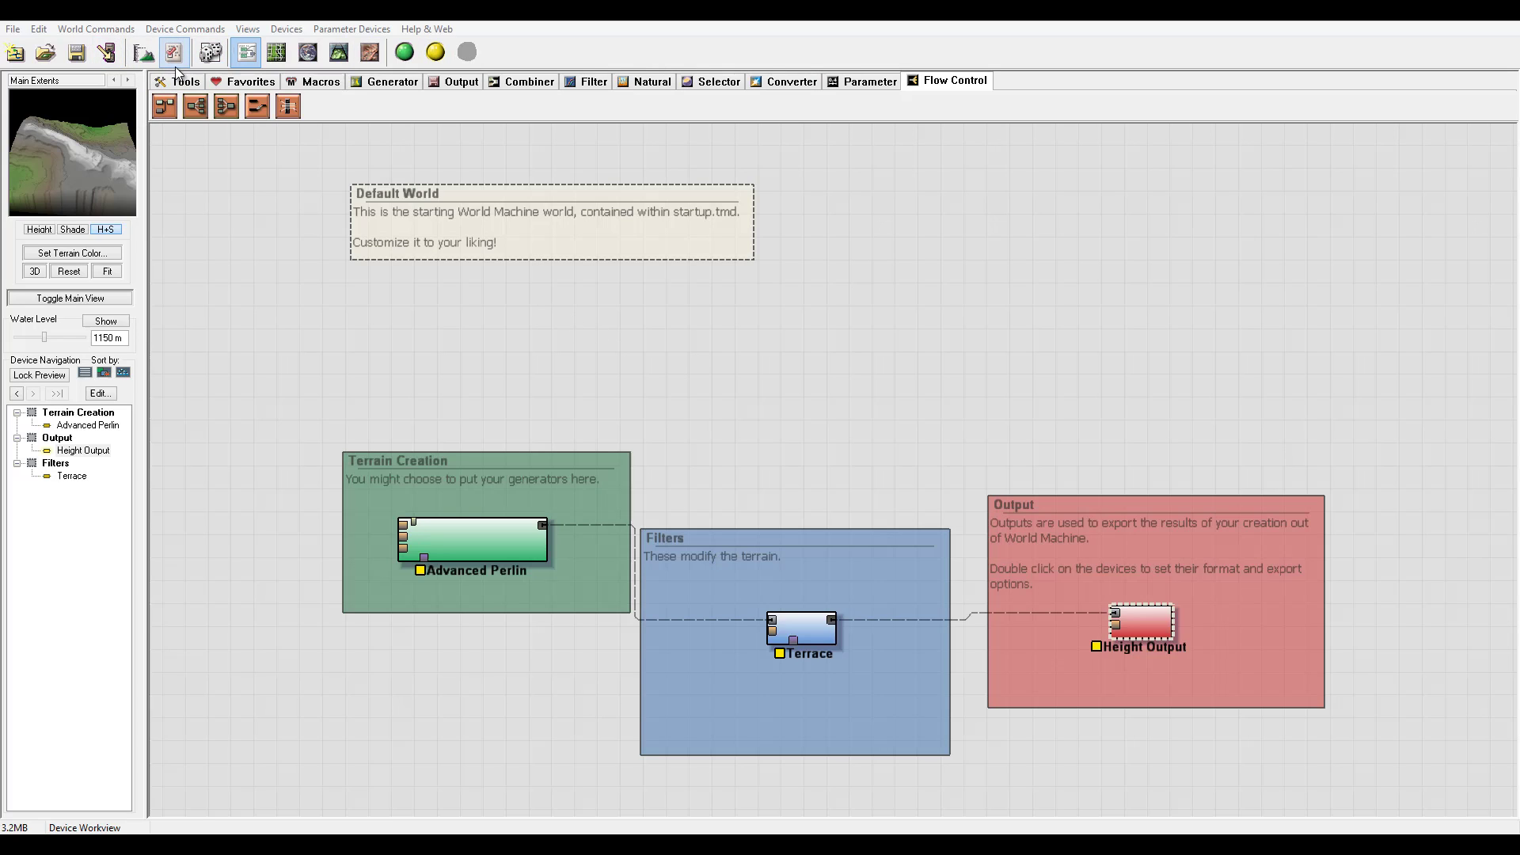
click(39, 29)
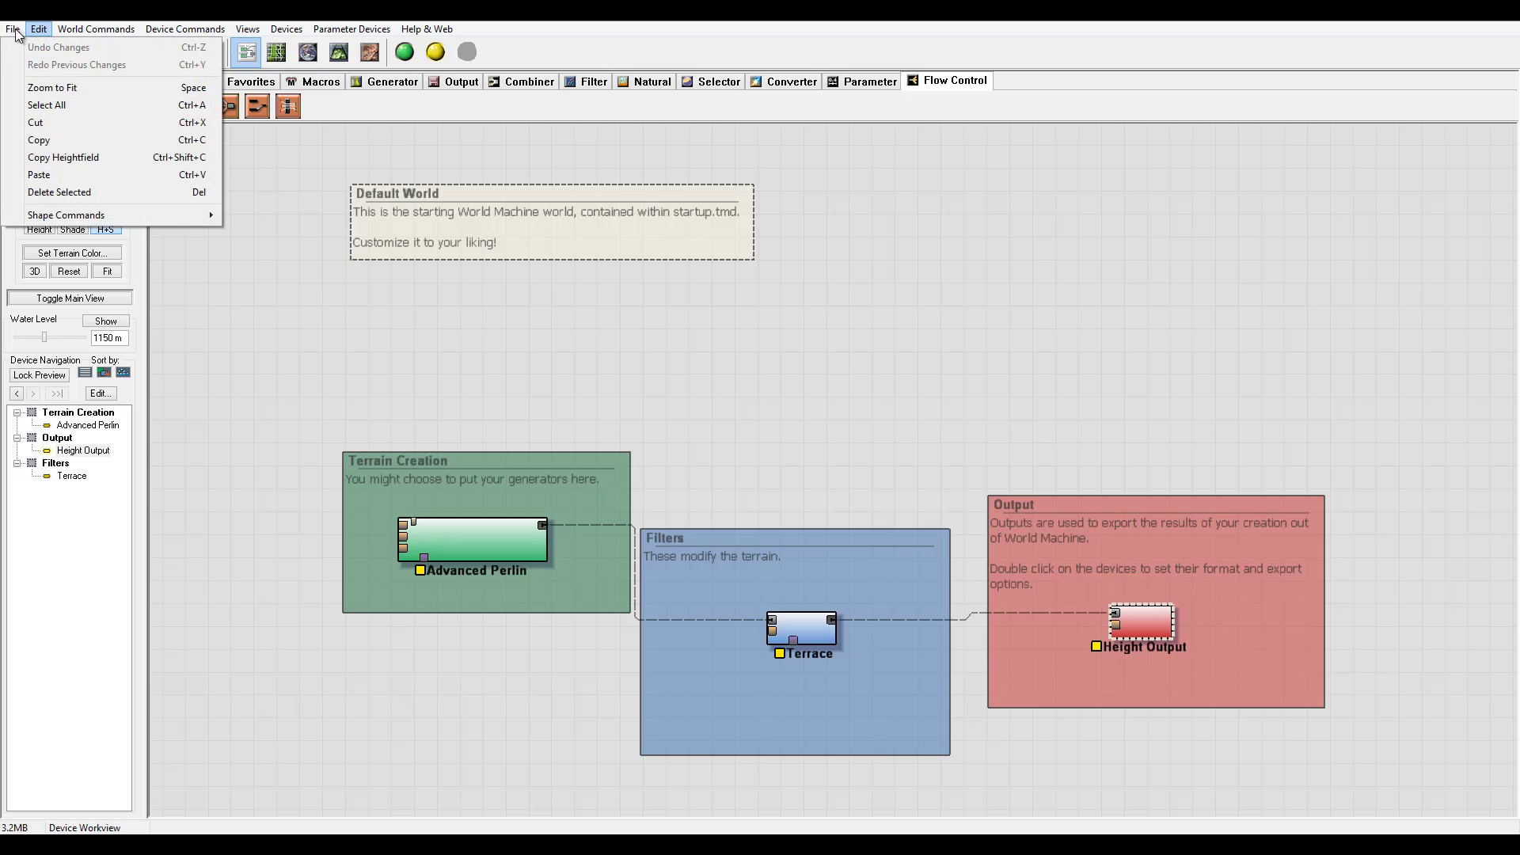
mouse_move(12, 32)
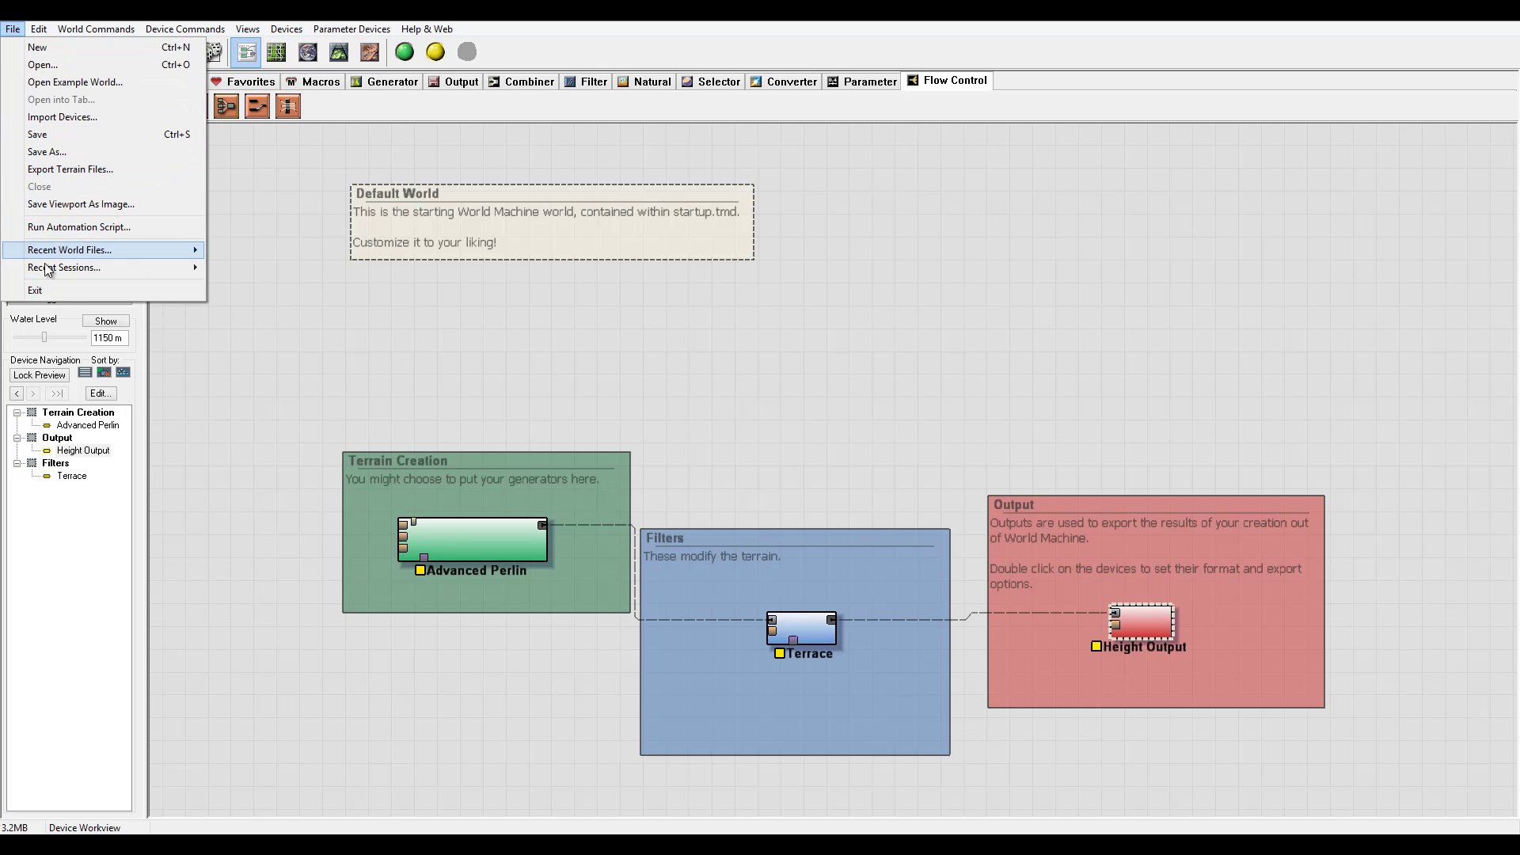
mouse_move(71, 29)
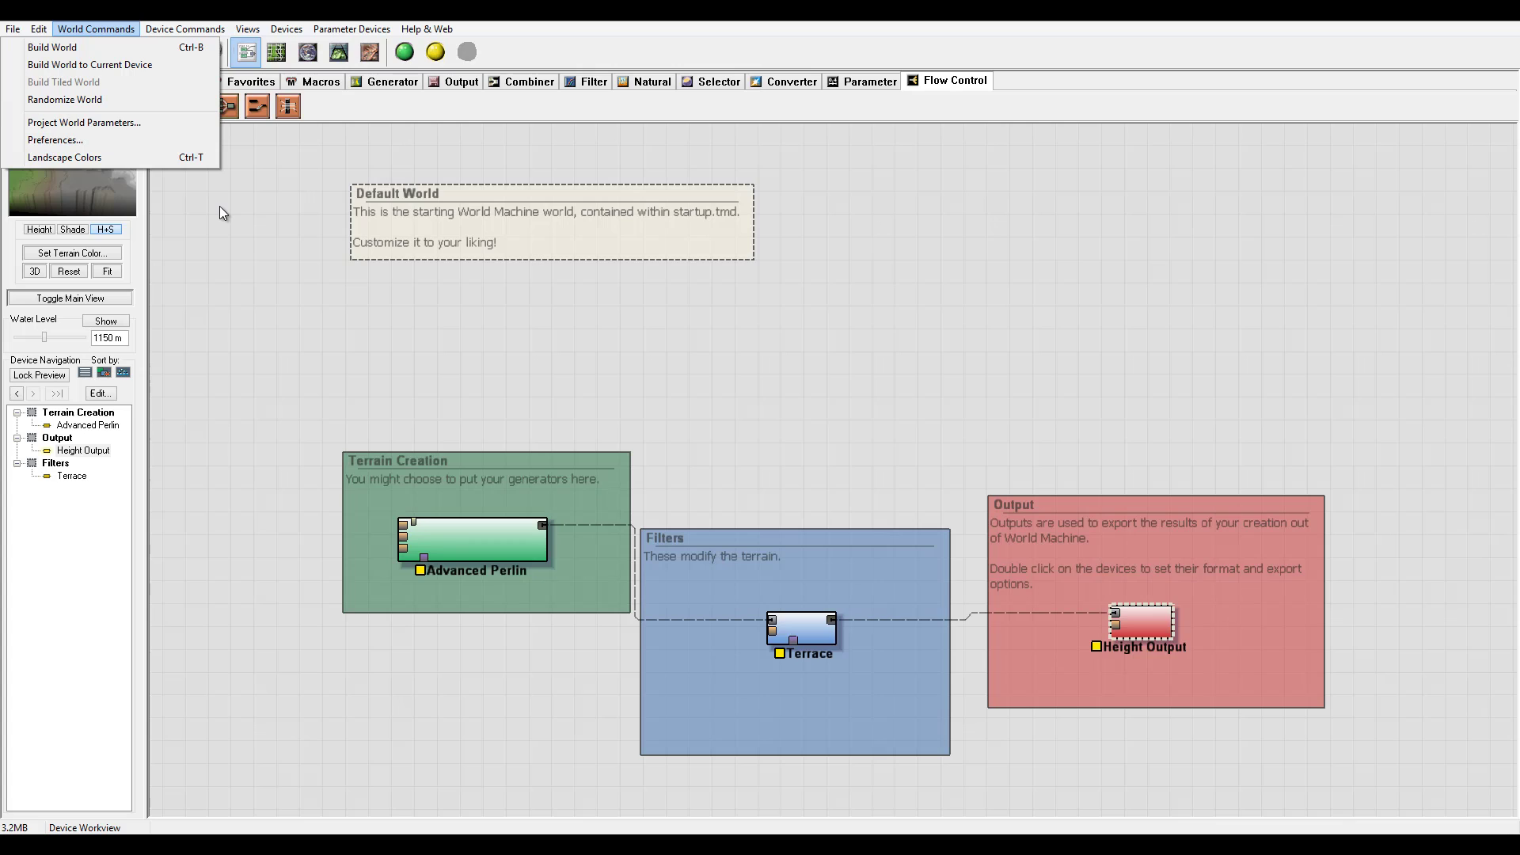
click(257, 204)
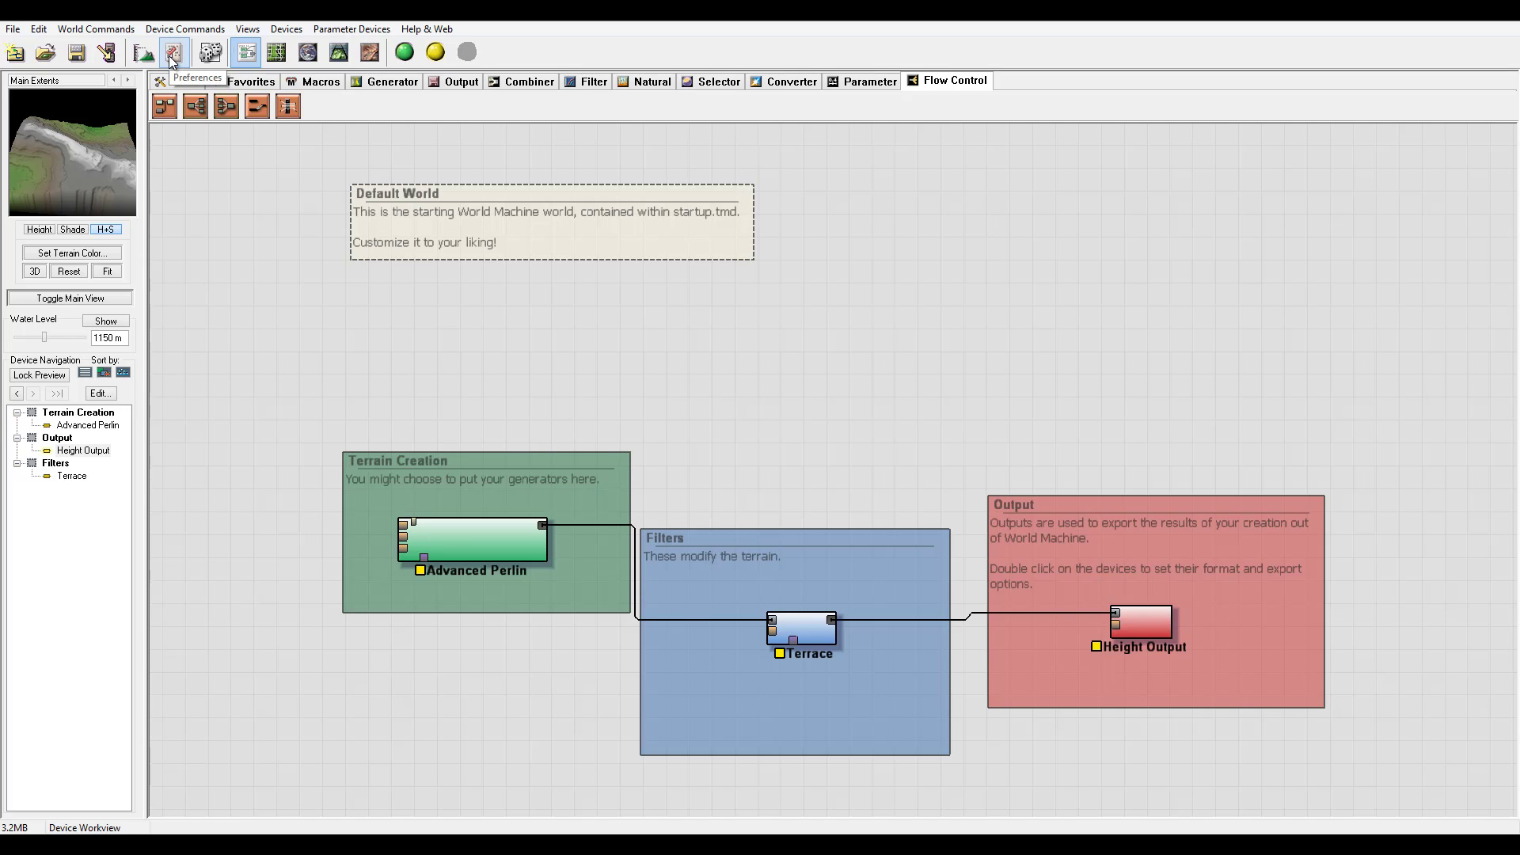
Open the World Machine preferences, reposition the dialog over the workview and review the multithreading settings.
click(173, 53)
drag(738, 268, 736, 168)
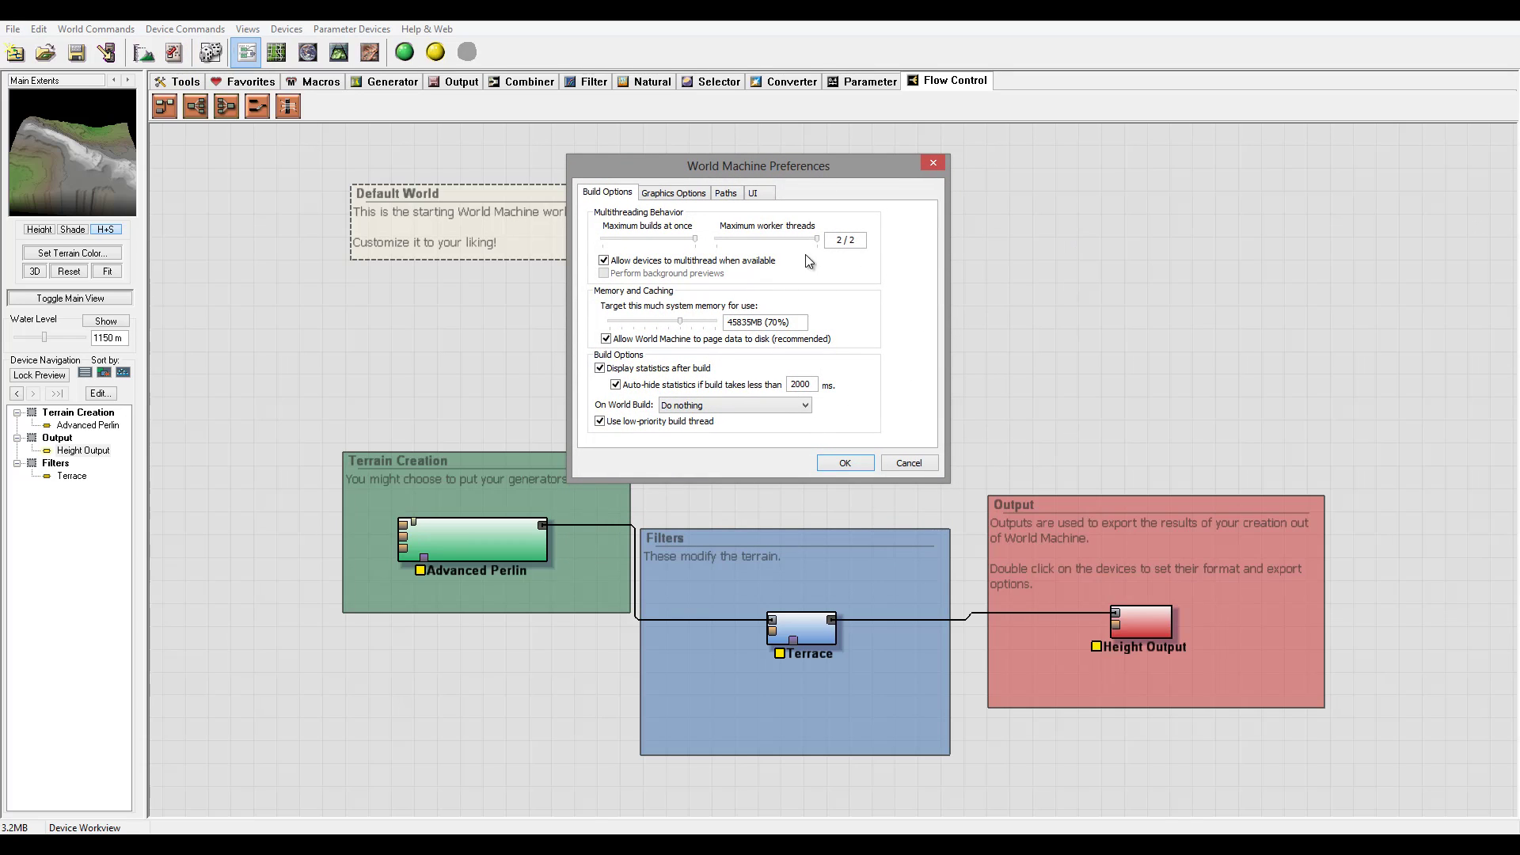
click(511, 212)
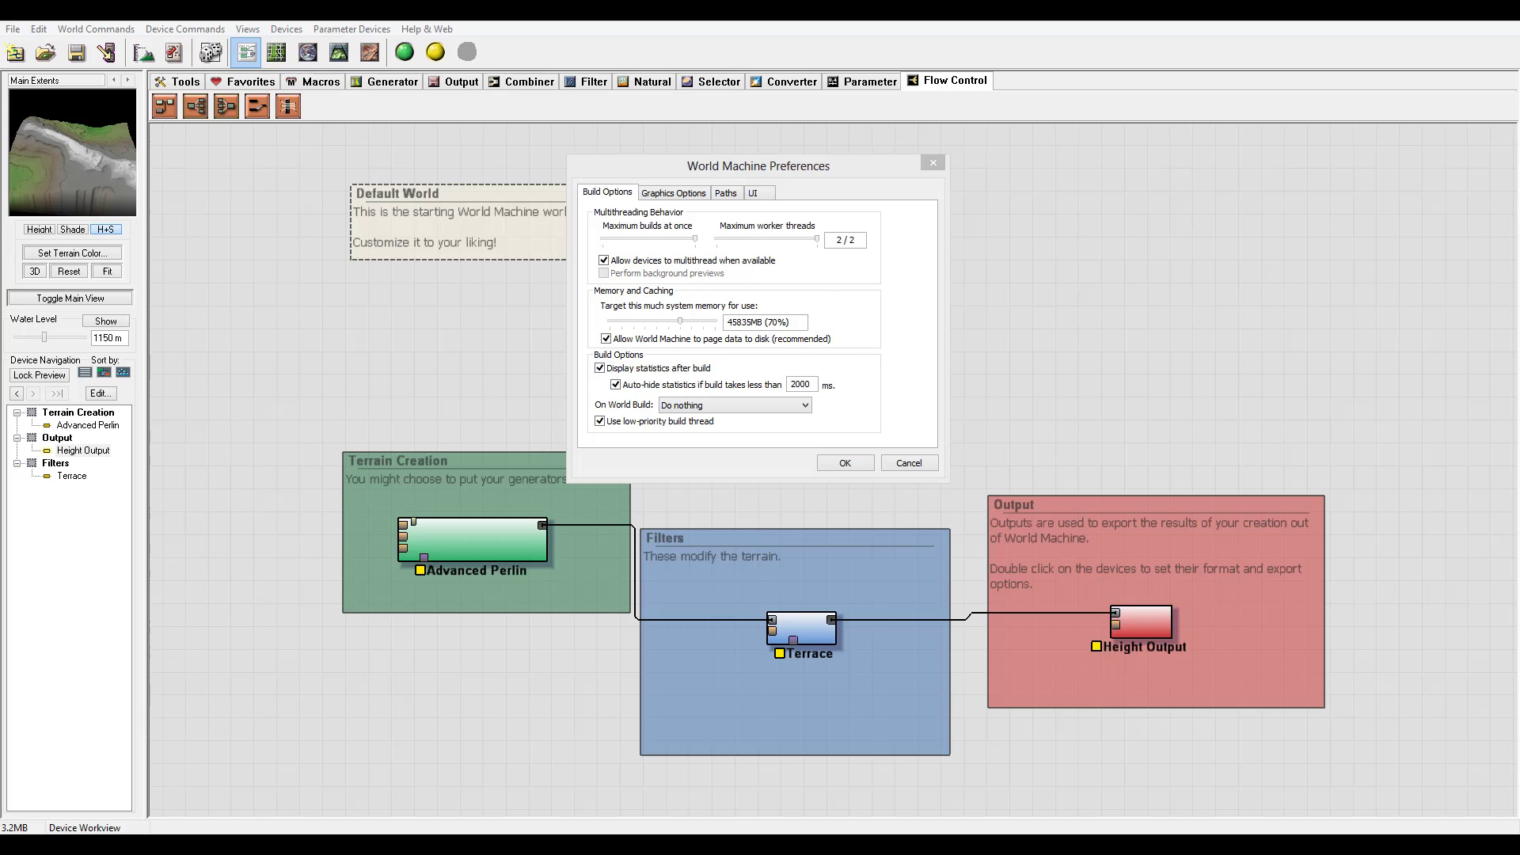
drag(757, 173, 675, 204)
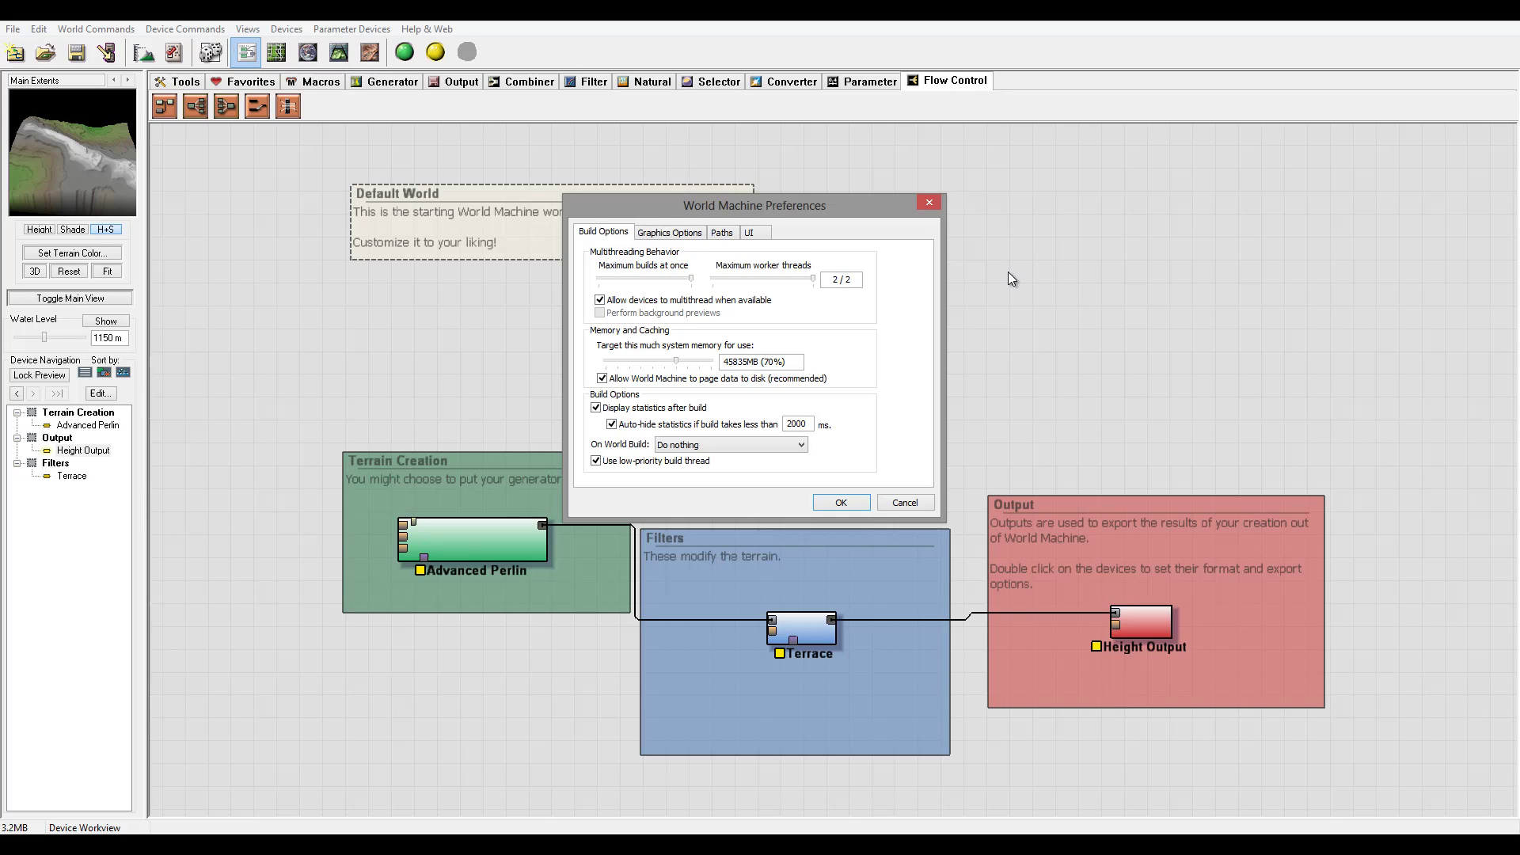
drag(839, 203, 853, 217)
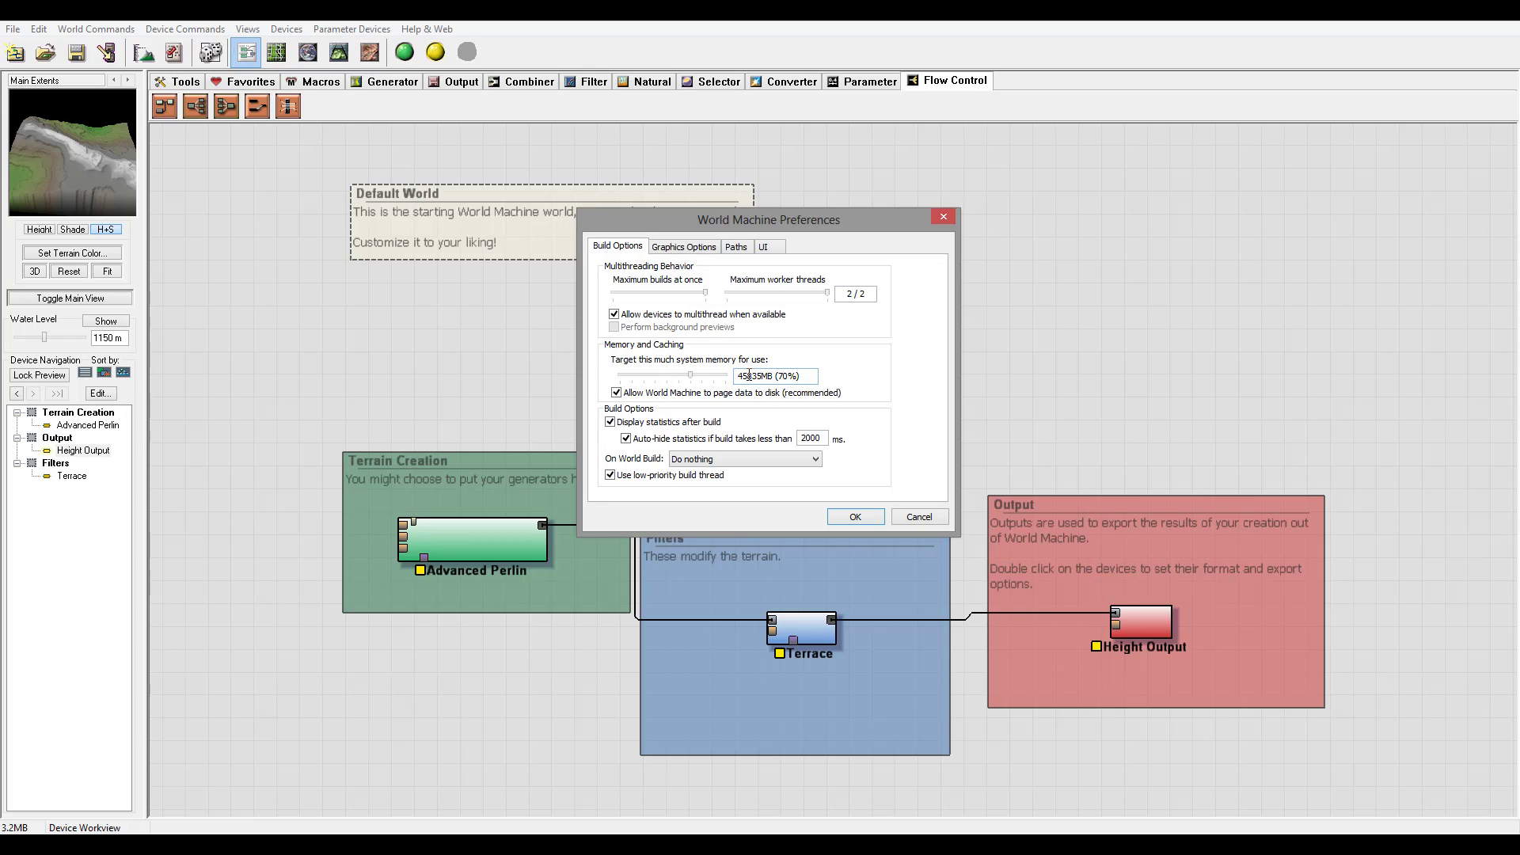
Examine the system memory target and the On World Build choices, keeping Do nothing selected.
drag(737, 376, 751, 376)
click(748, 375)
drag(737, 376, 748, 376)
click(758, 376)
click(814, 461)
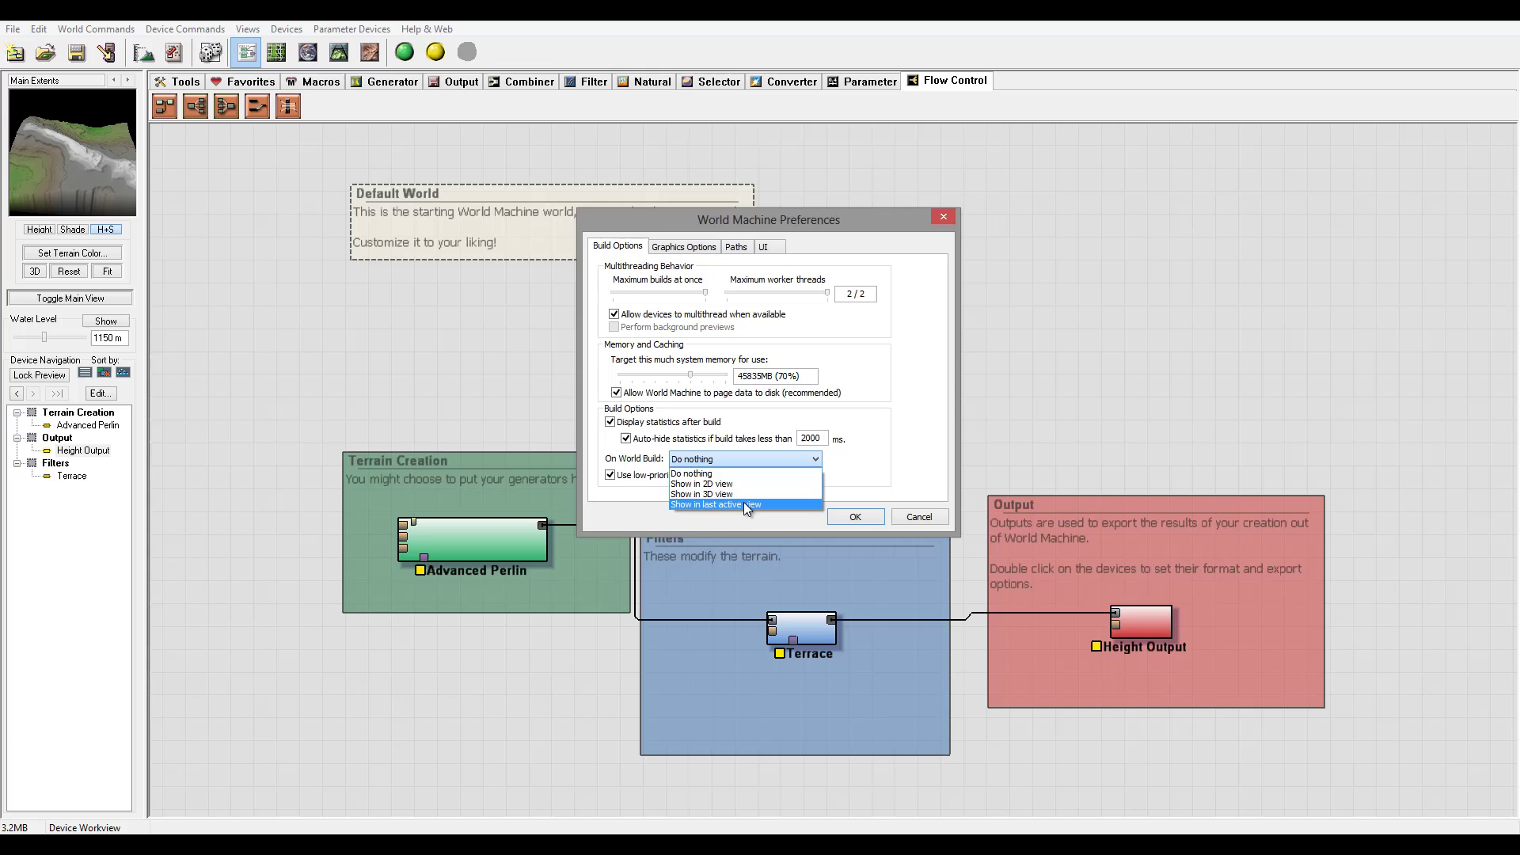
click(742, 474)
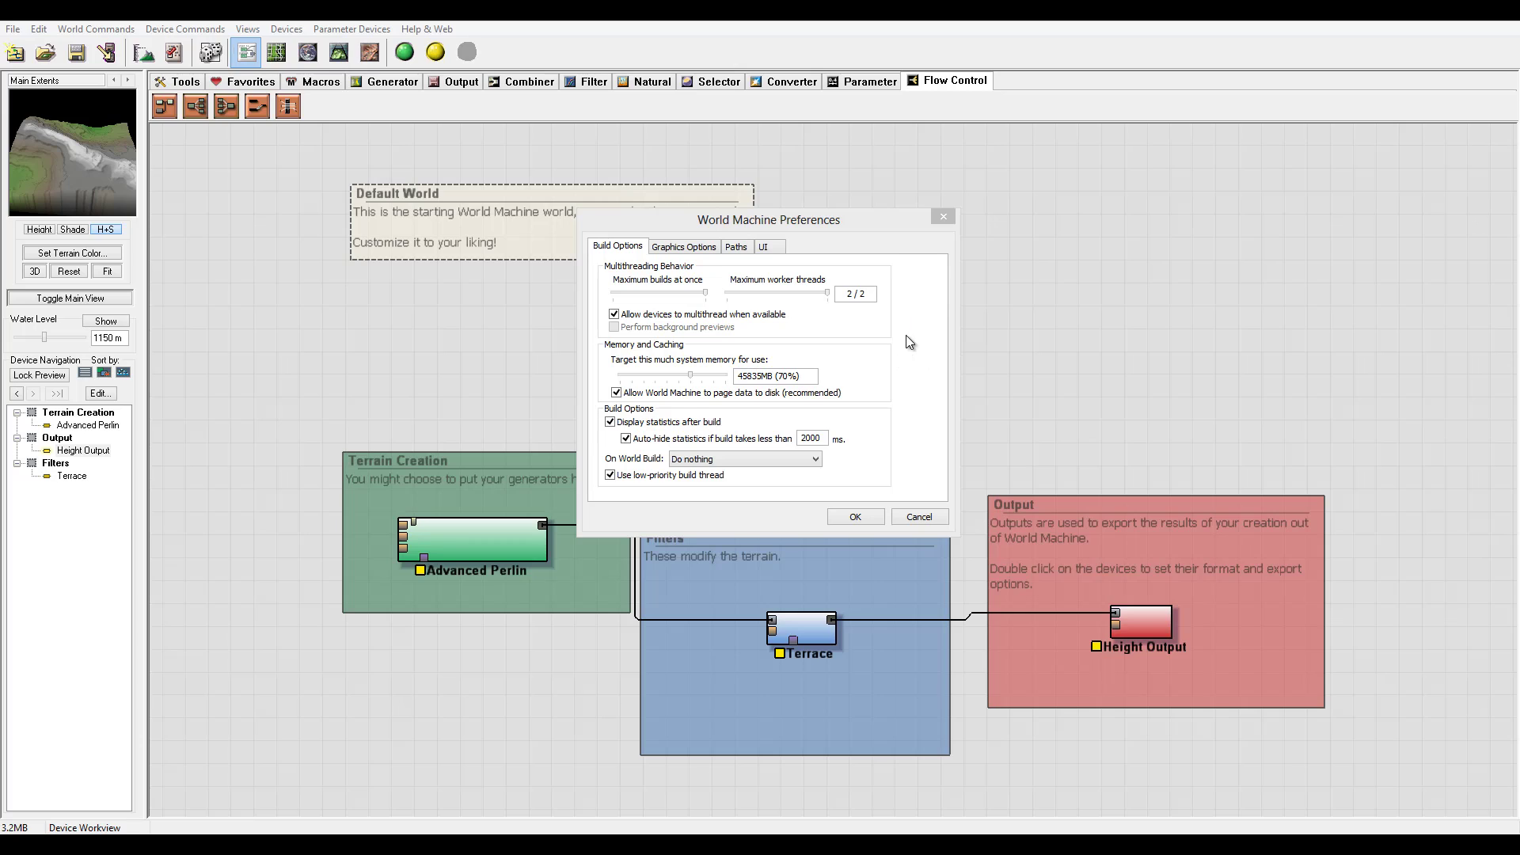
Try a preview resolution of 384 pixels in the graphics options, and set it back to 192 pixels.
click(695, 246)
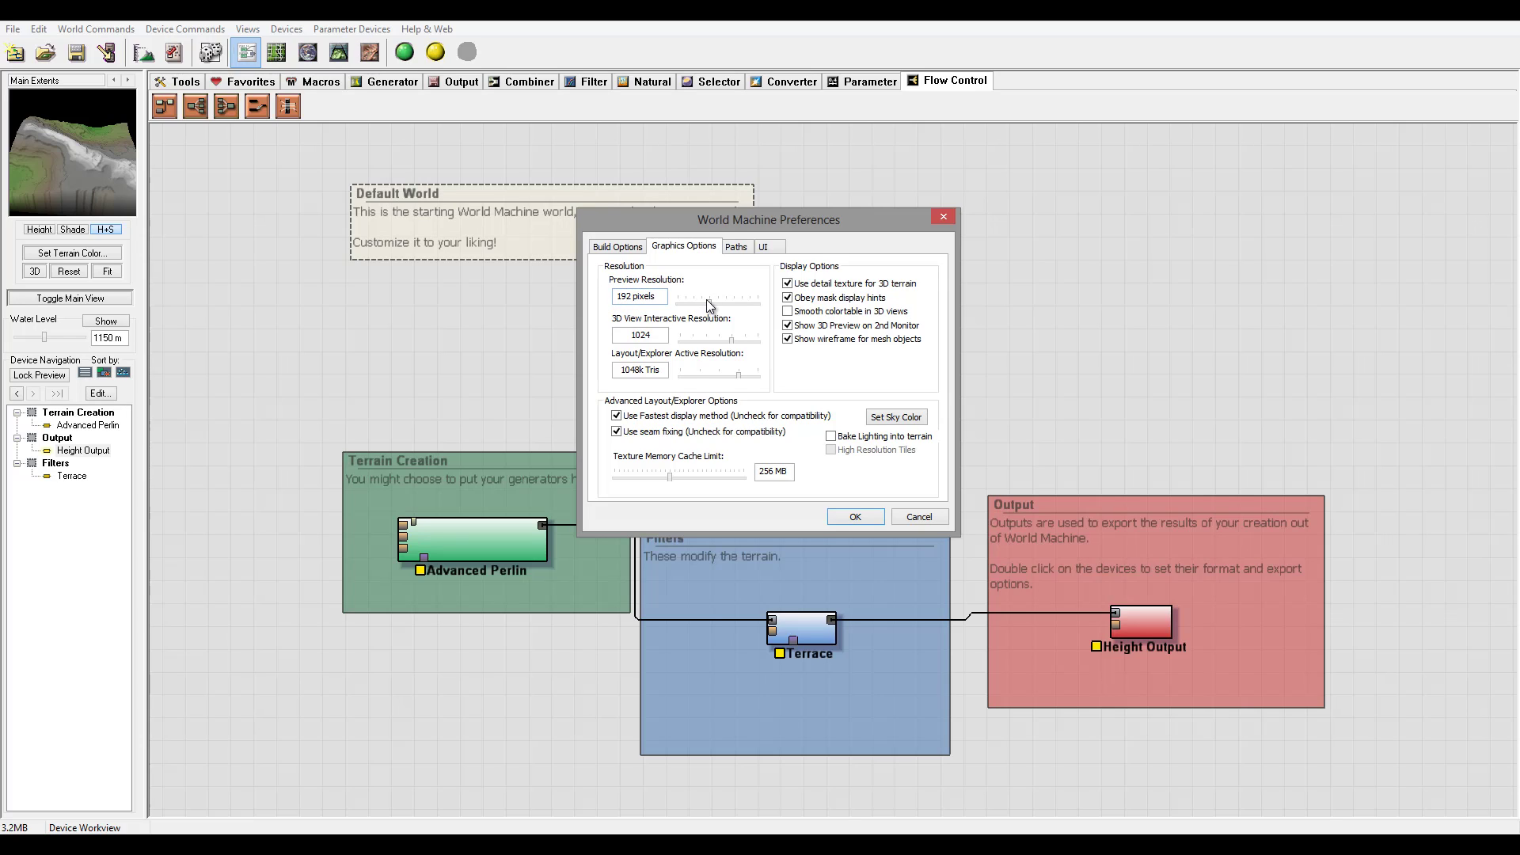
drag(710, 302, 786, 319)
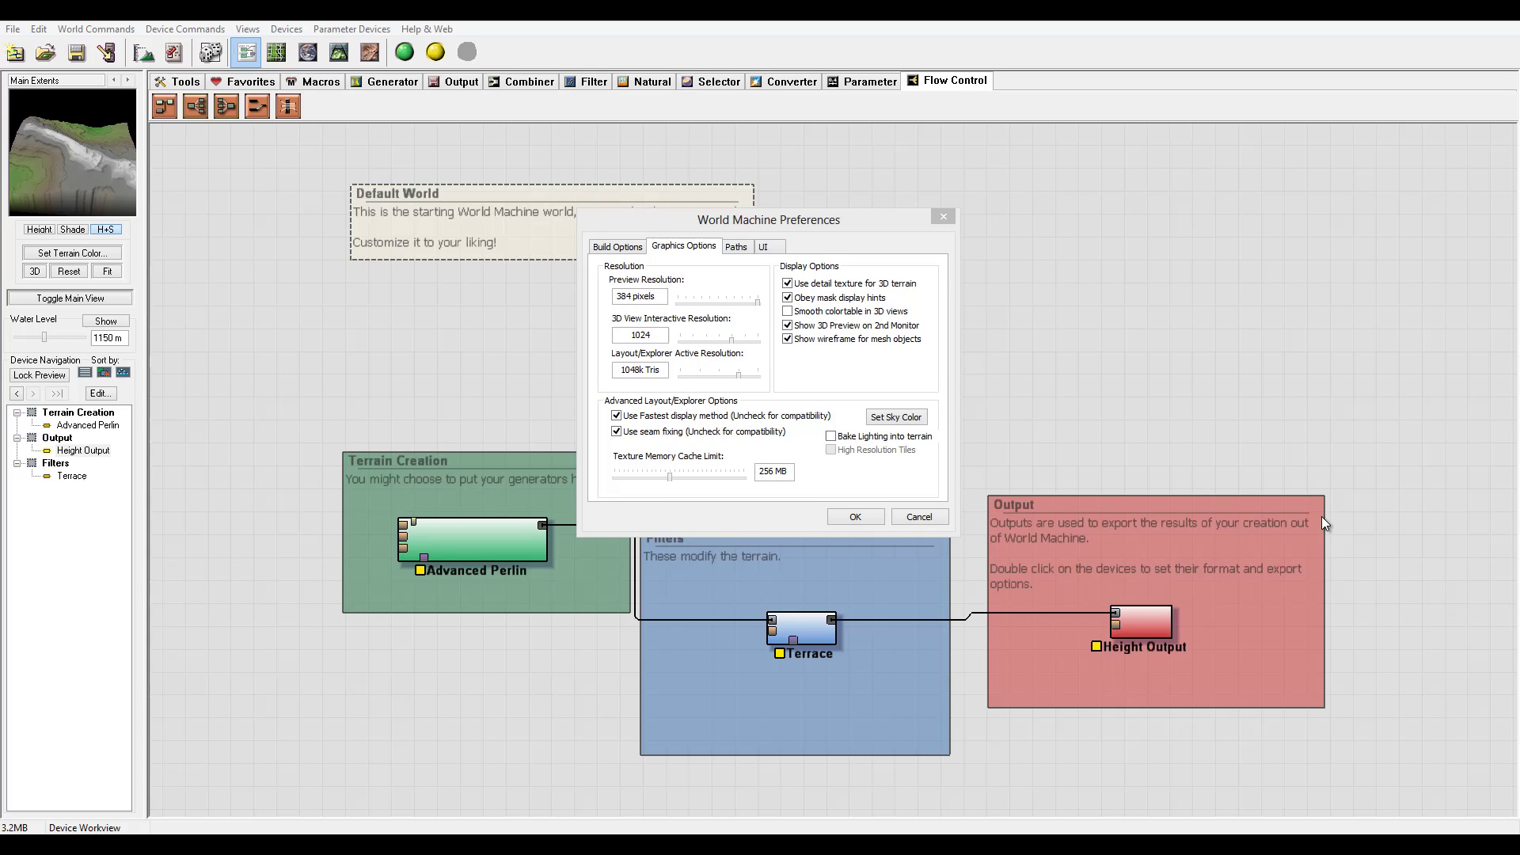
click(758, 302)
drag(758, 302, 719, 303)
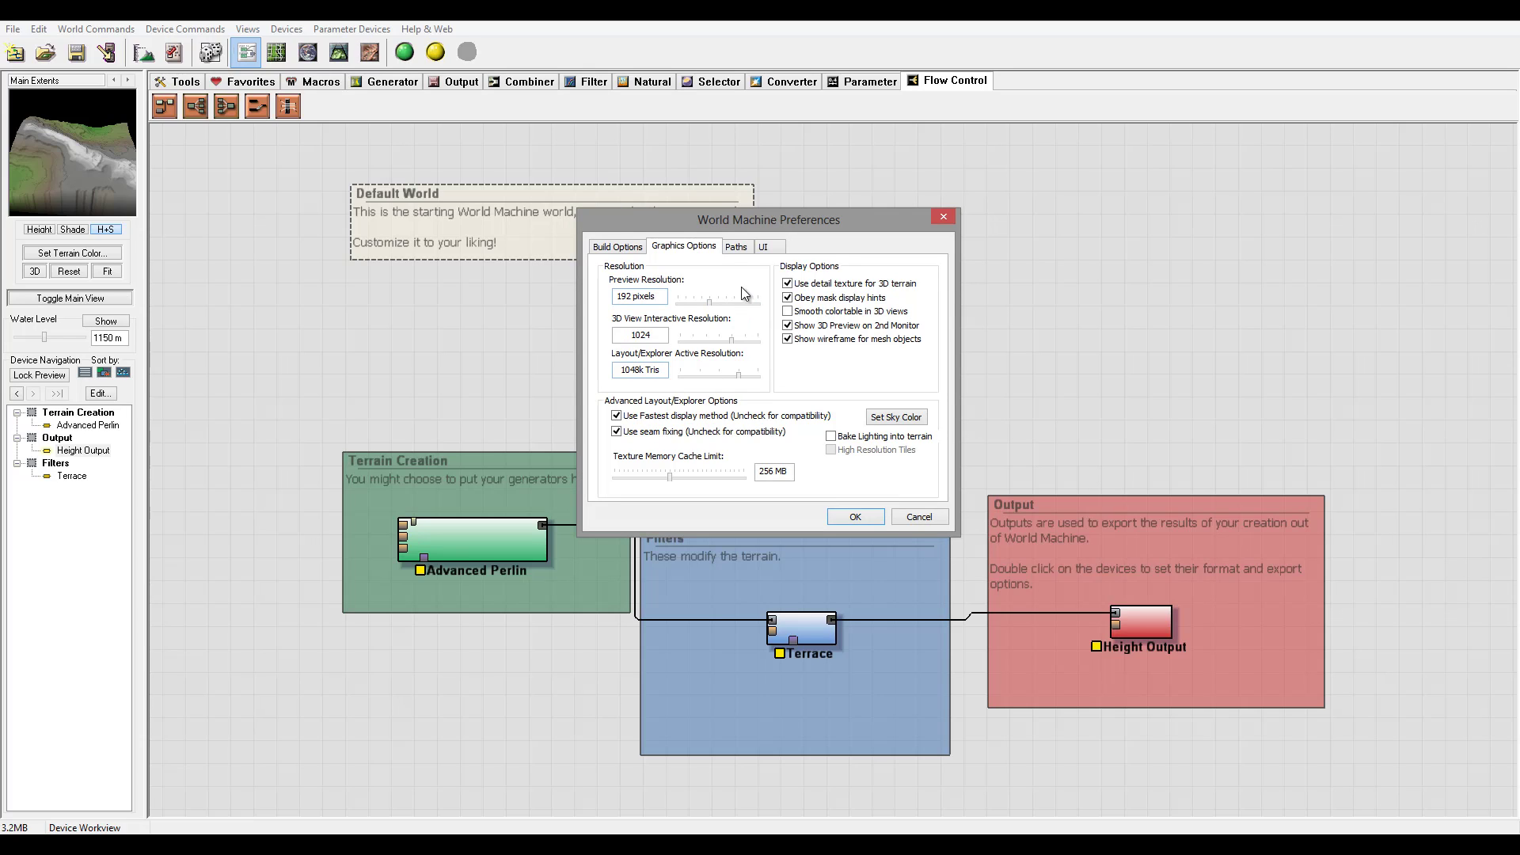
Review the second-monitor 3D preview, 3D view resolution, mesh wireframe and texture memory cache settings in the graphics options.
click(787, 325)
click(652, 338)
click(789, 339)
double_click(769, 472)
click(792, 472)
Examine the path preferences for default documents, temporary files, macro storage and preset storage.
click(739, 248)
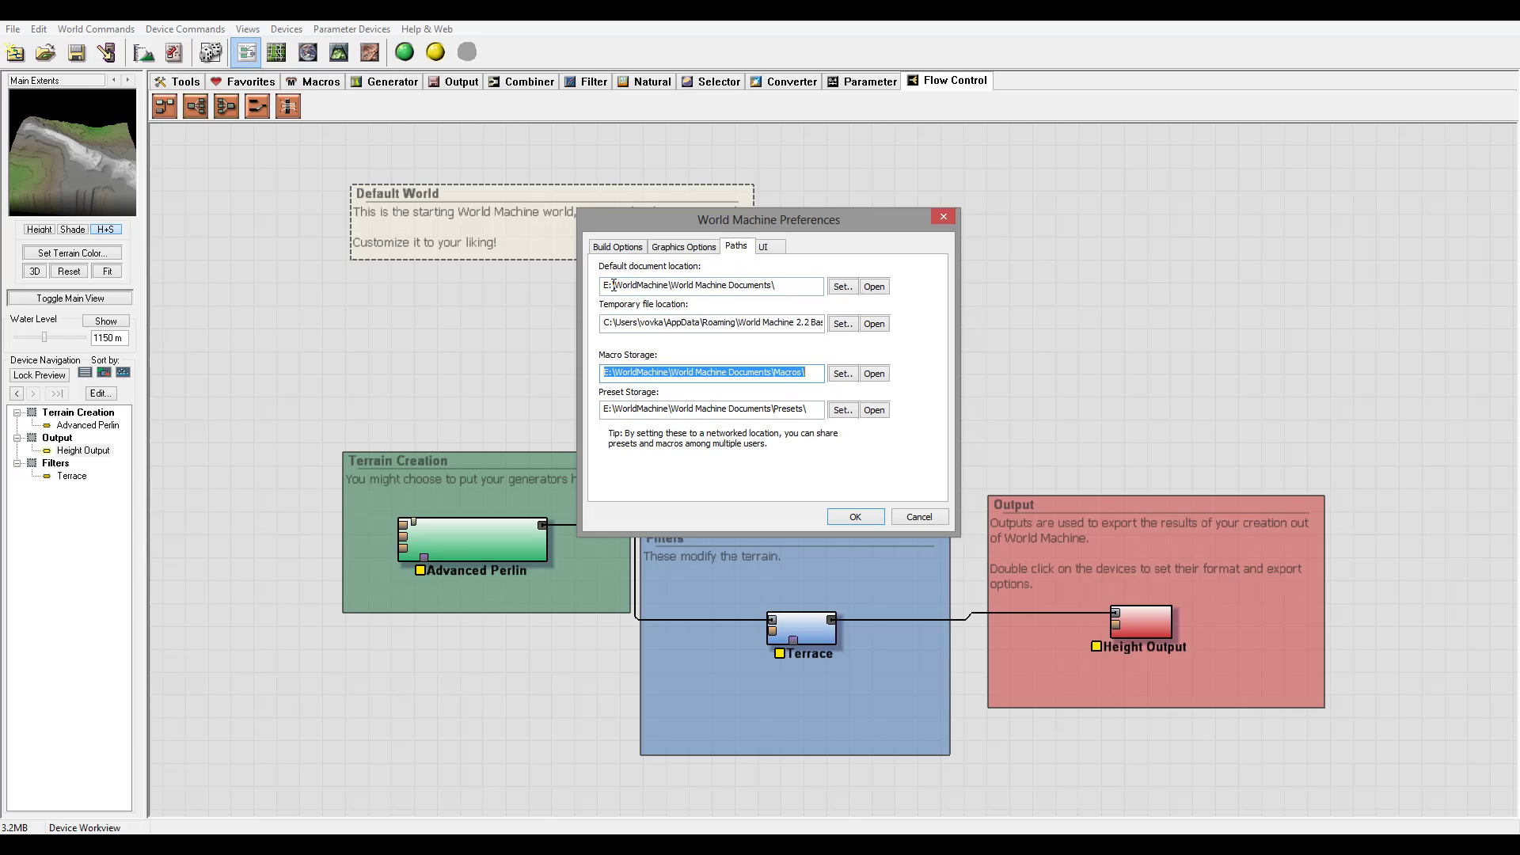
click(606, 372)
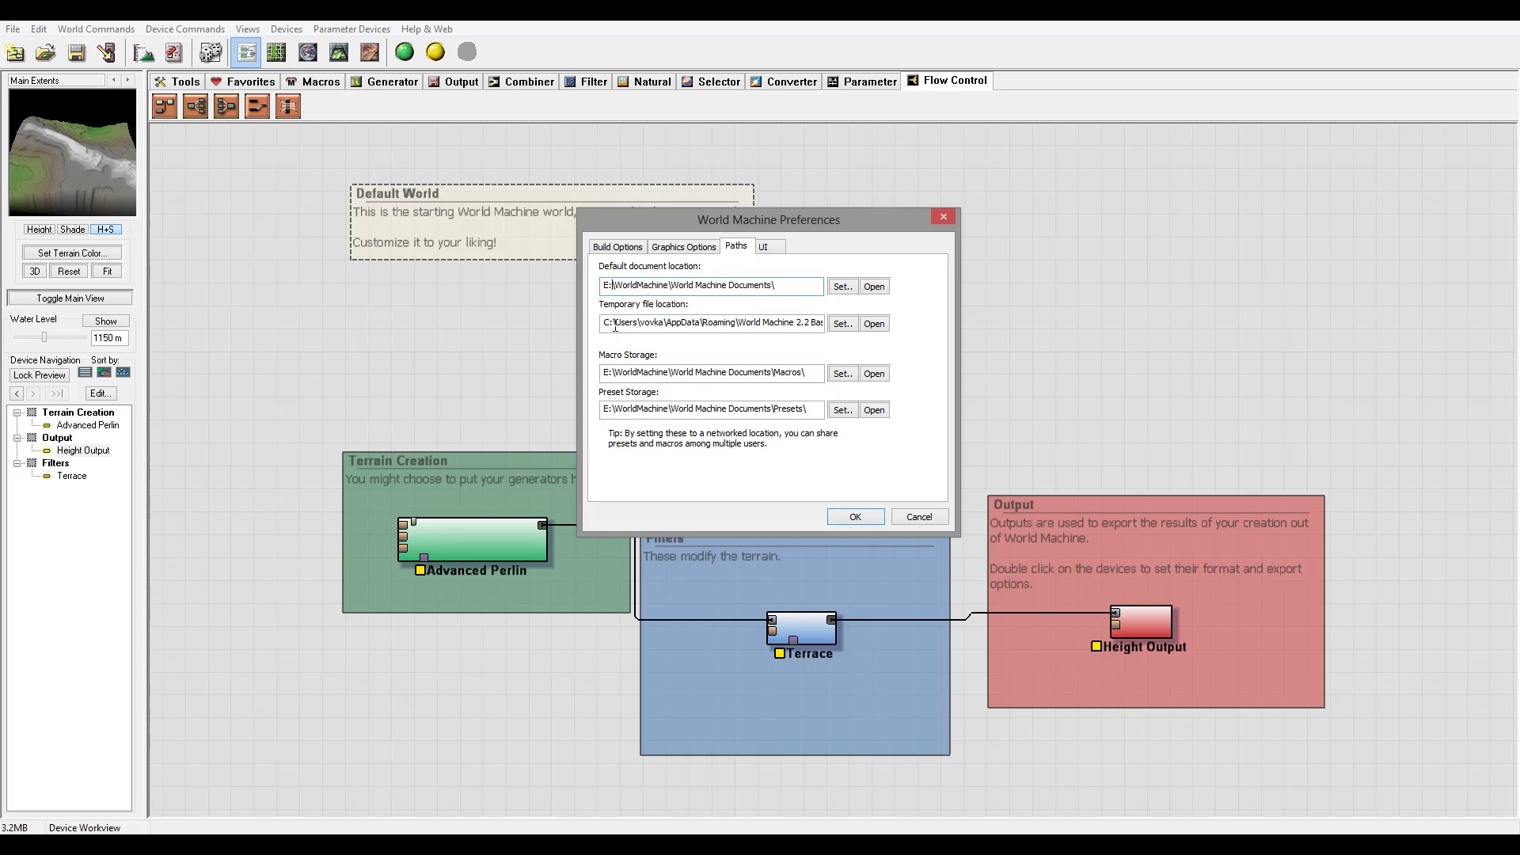
click(615, 409)
drag(777, 285, 607, 285)
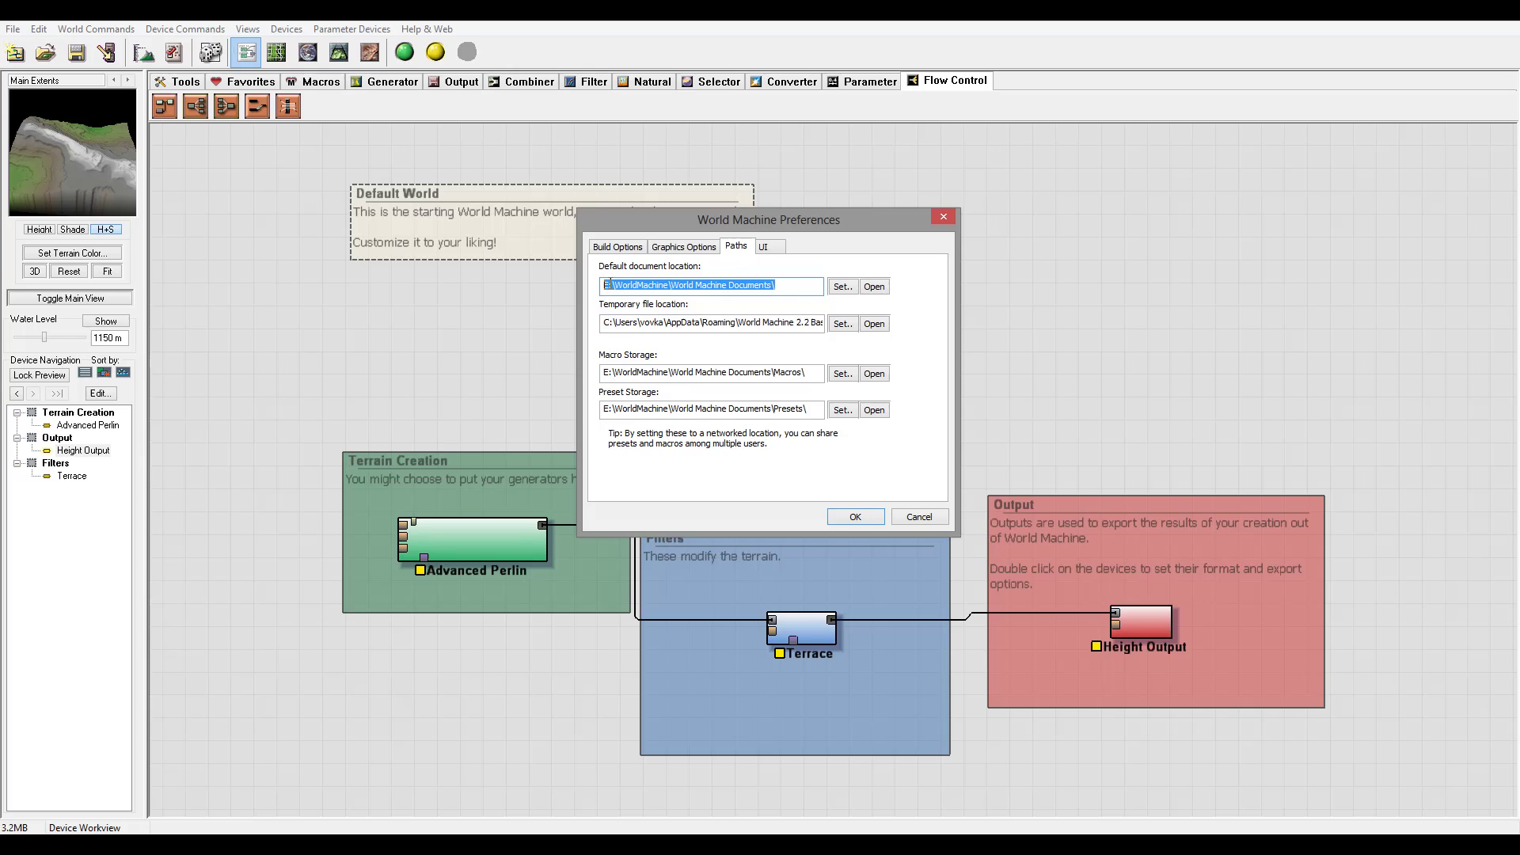
click(784, 285)
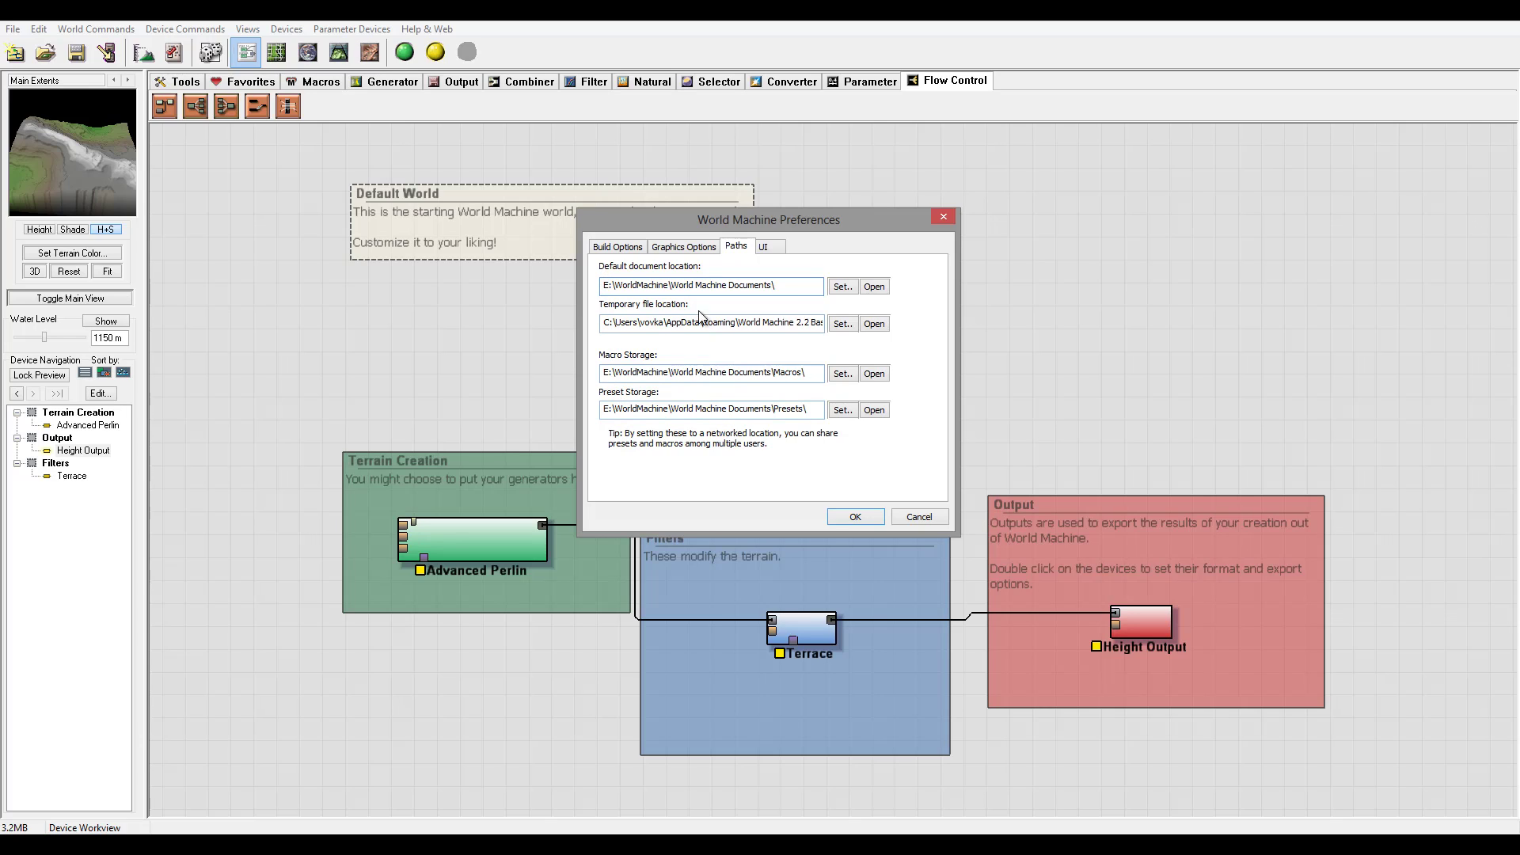
drag(602, 322, 776, 327)
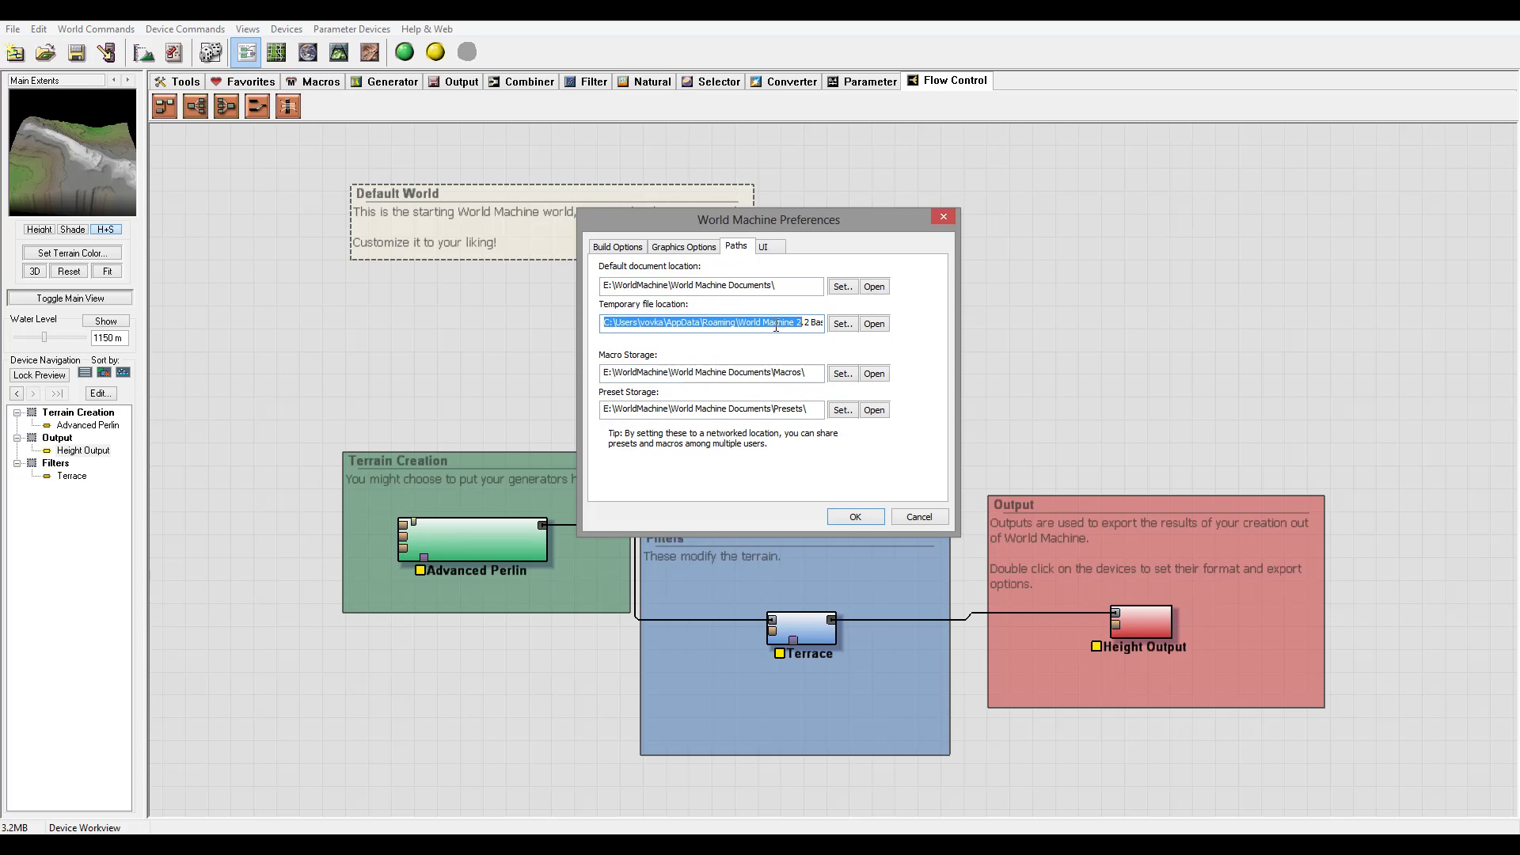
drag(612, 286, 603, 287)
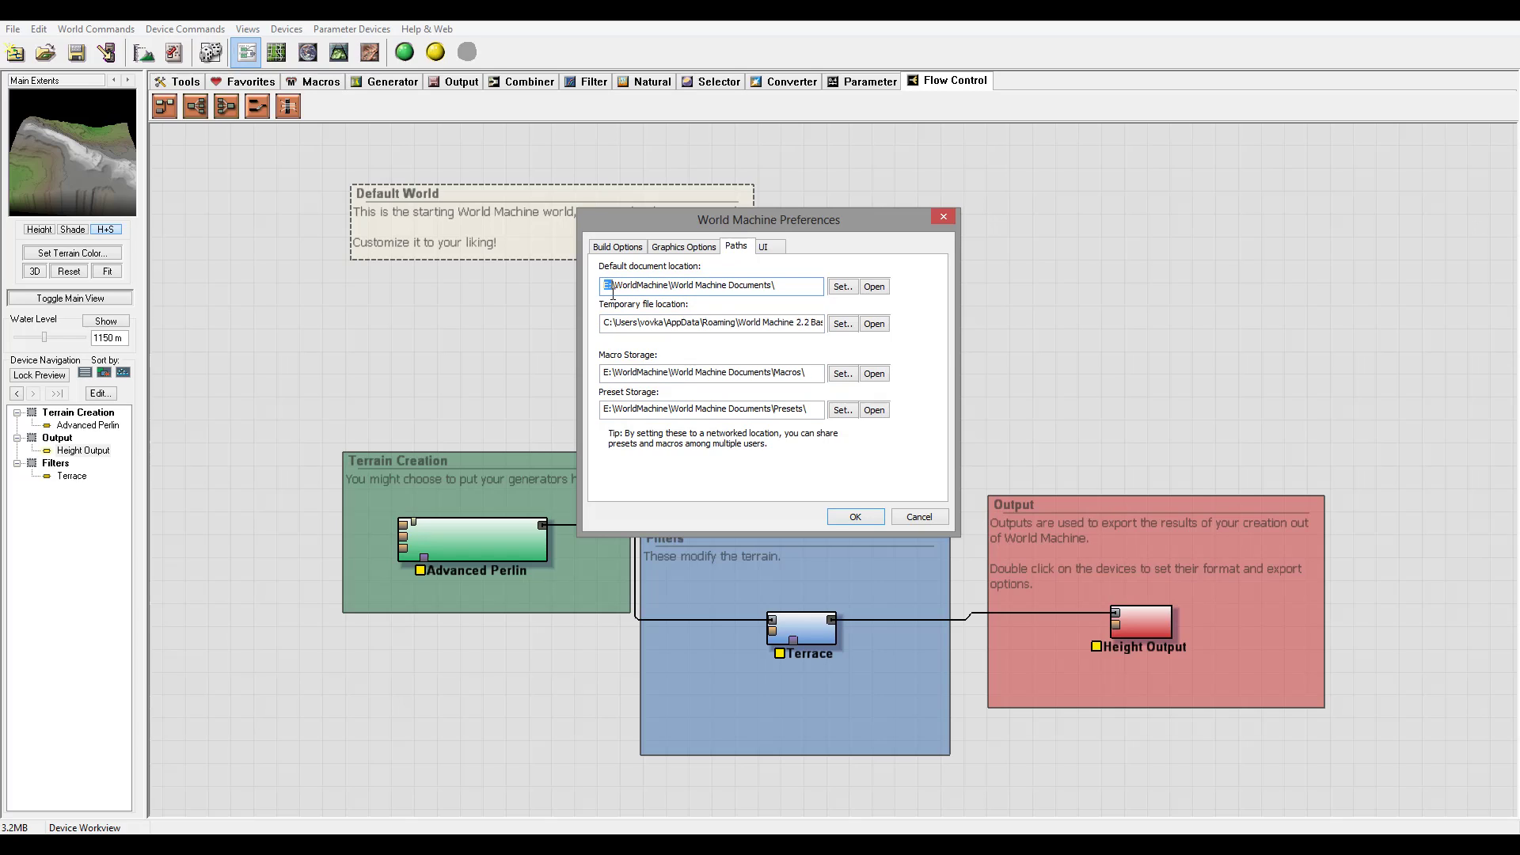
click(605, 372)
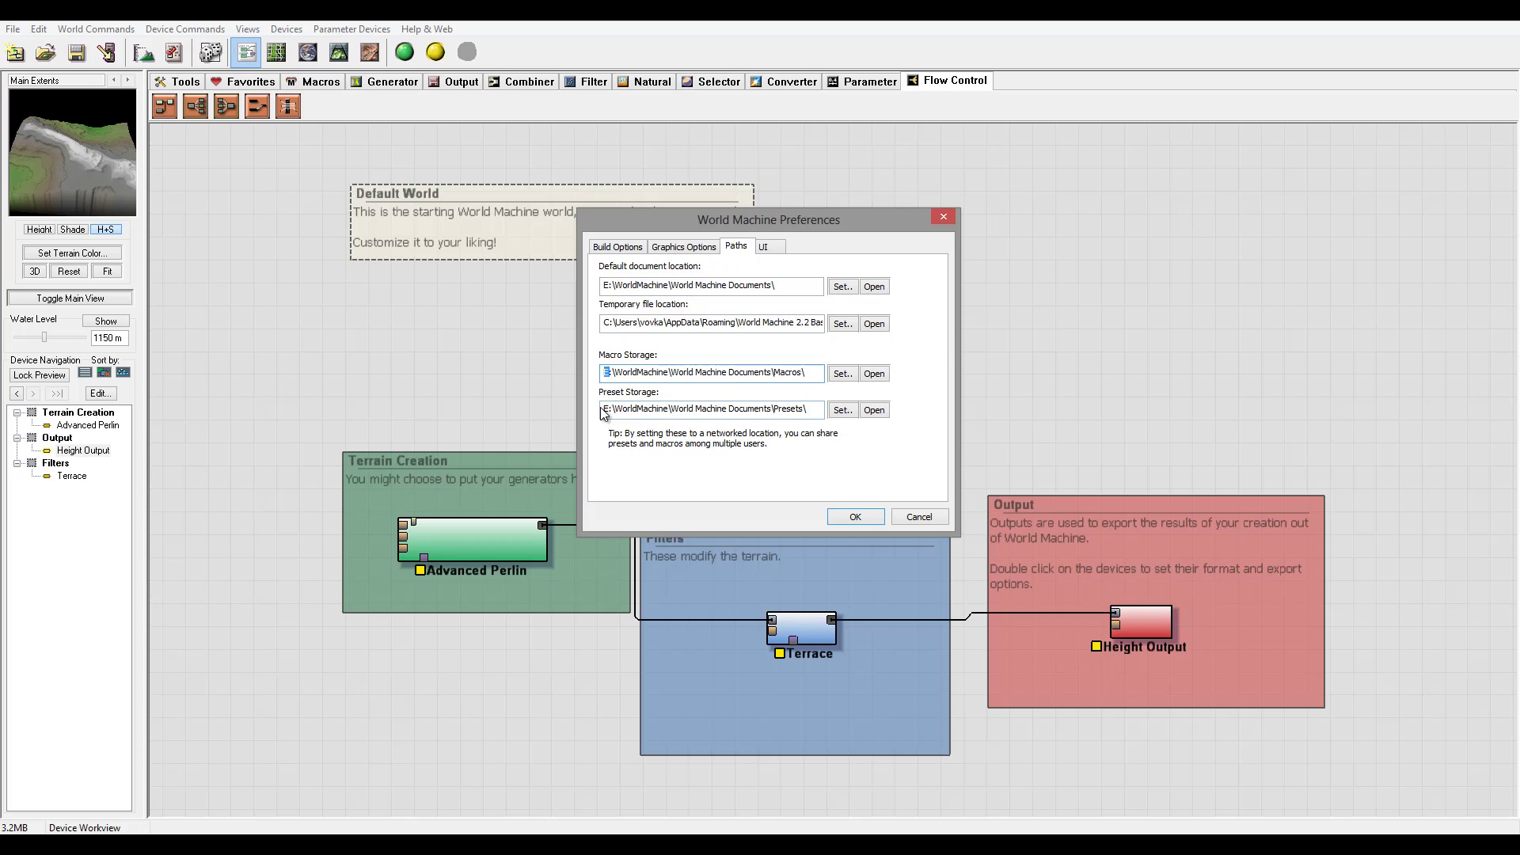
click(605, 409)
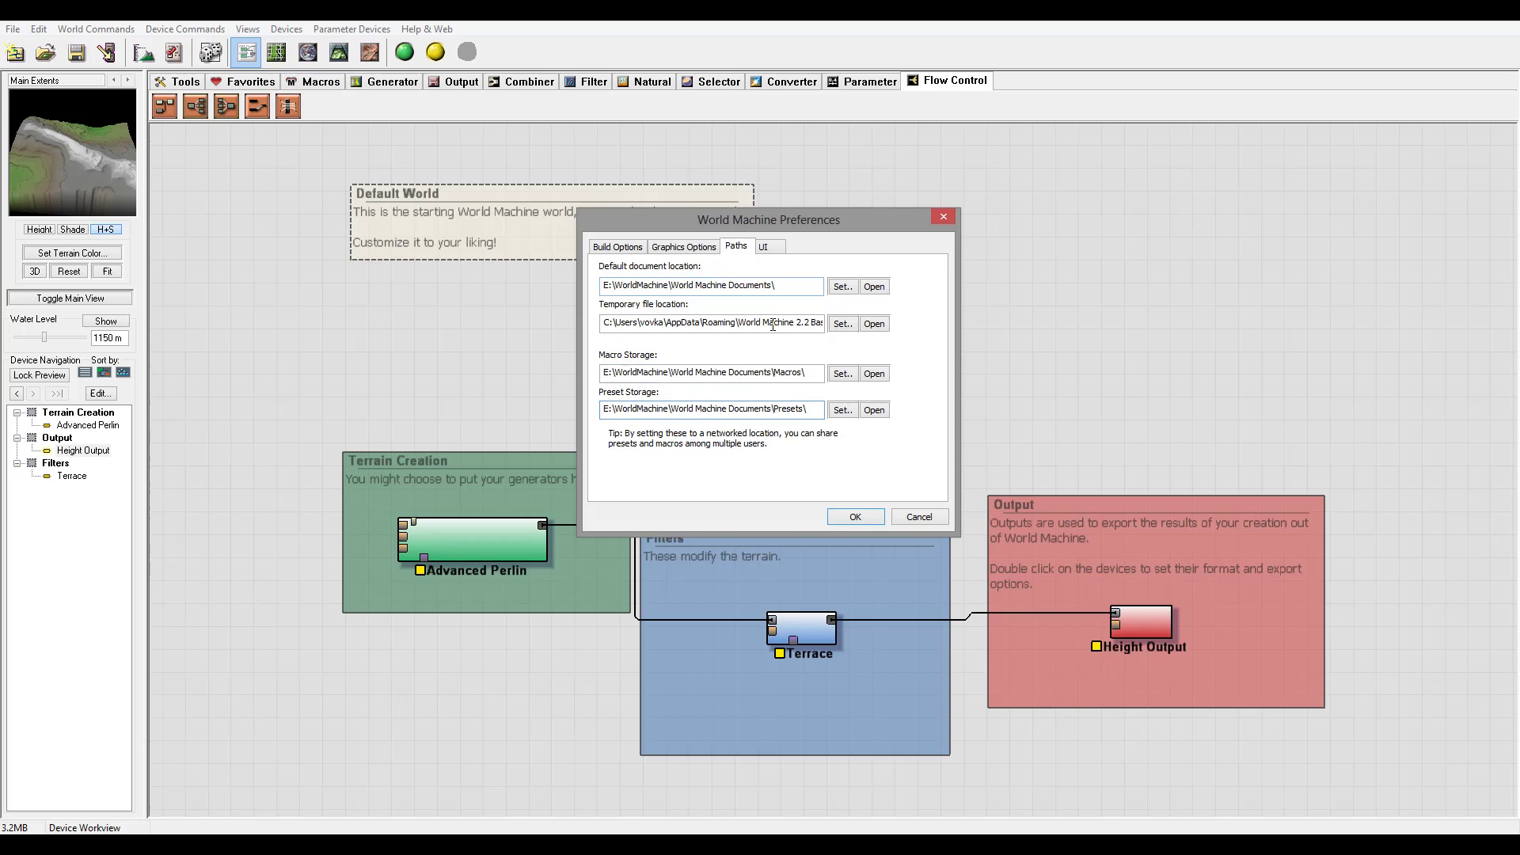
Review the UI preferences, keep Favor Lighting as the left-side preview mouse control scheme, and accept the preferences.
click(765, 248)
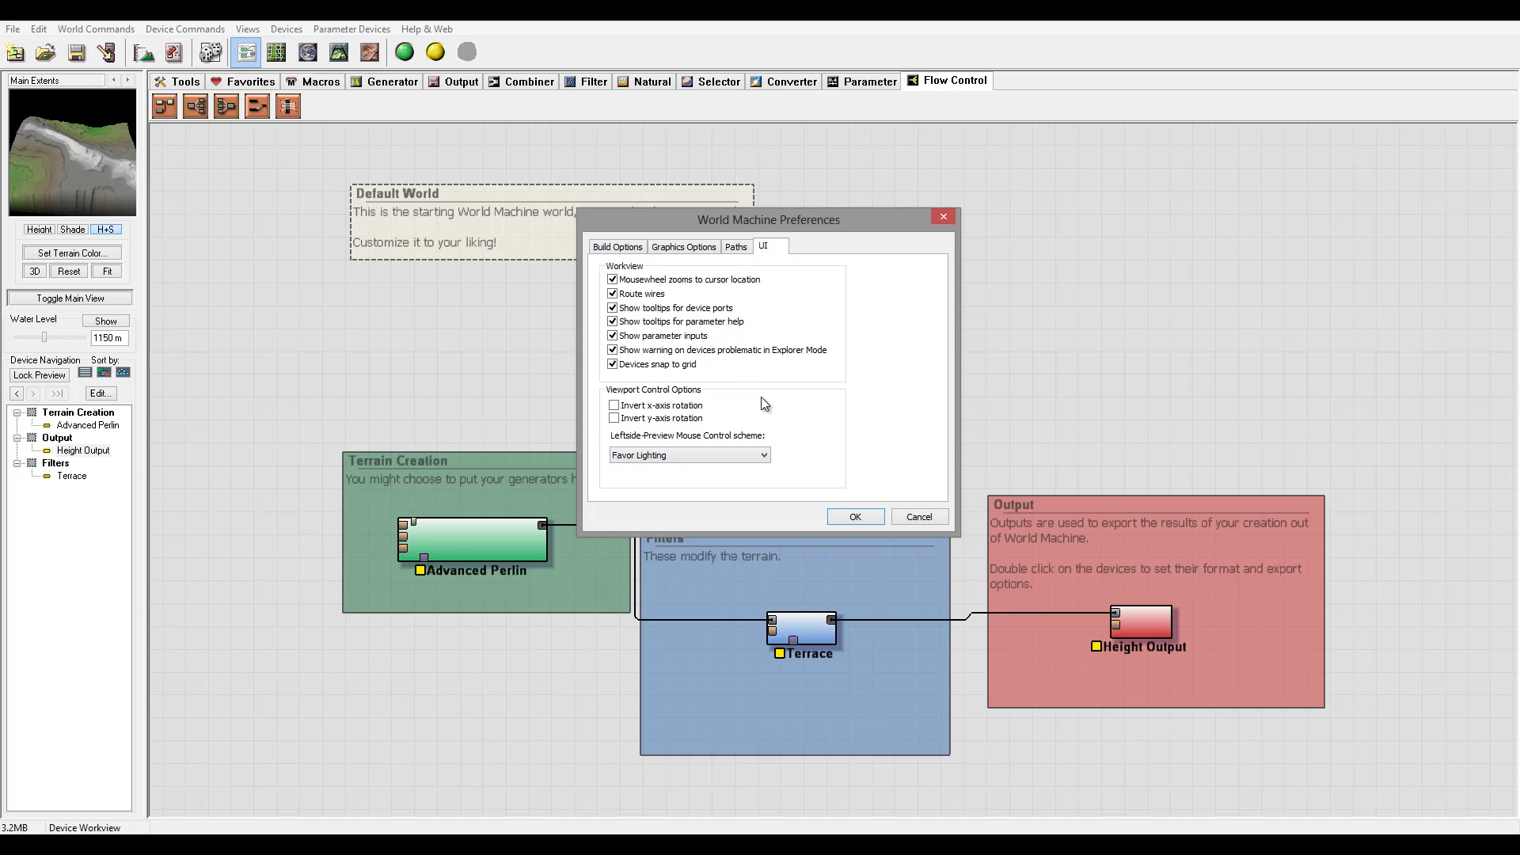
click(764, 455)
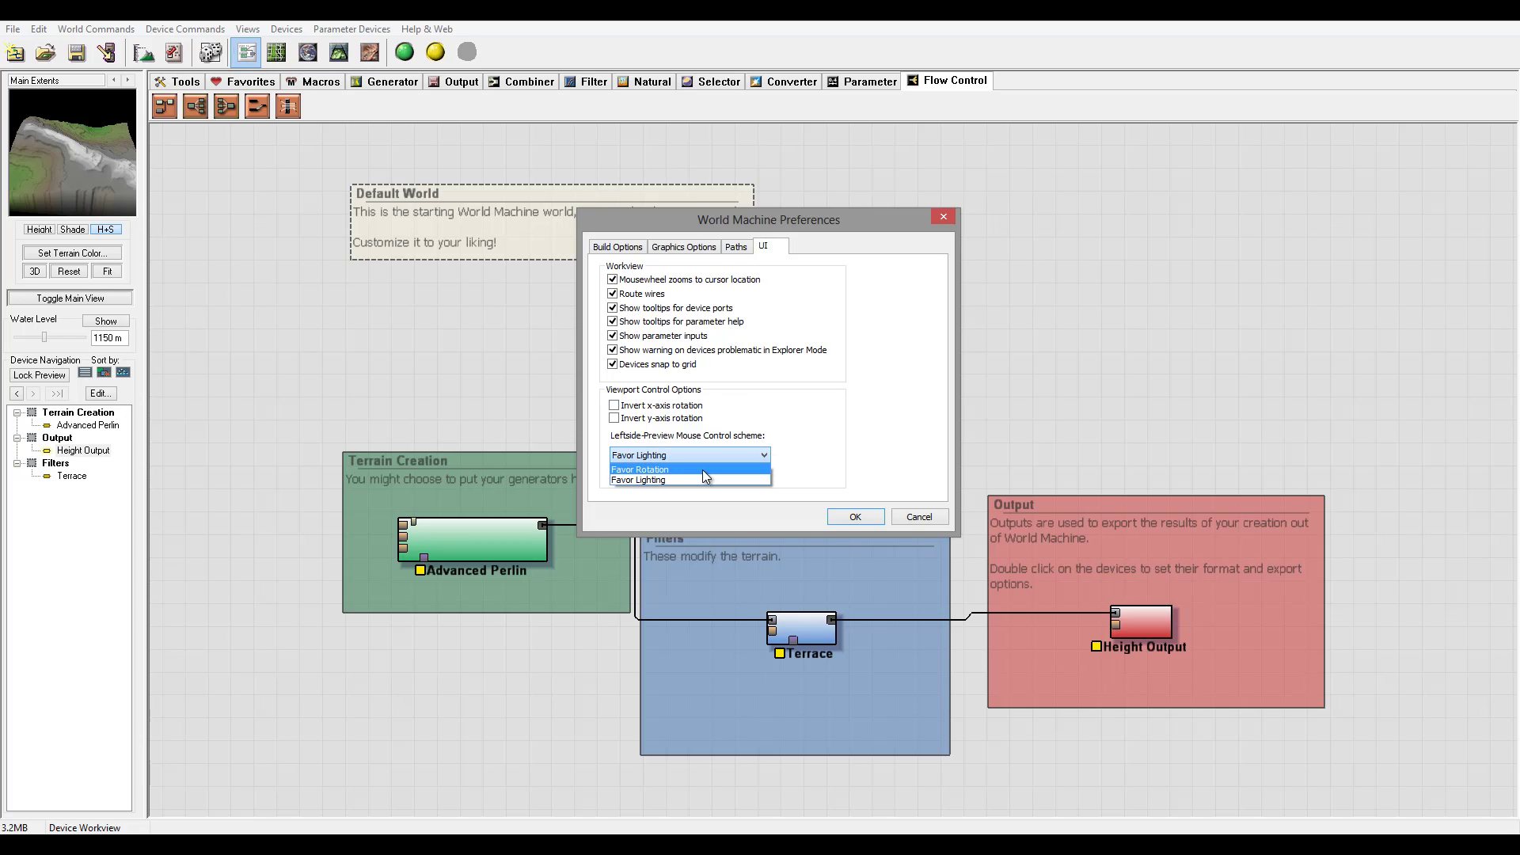
click(827, 442)
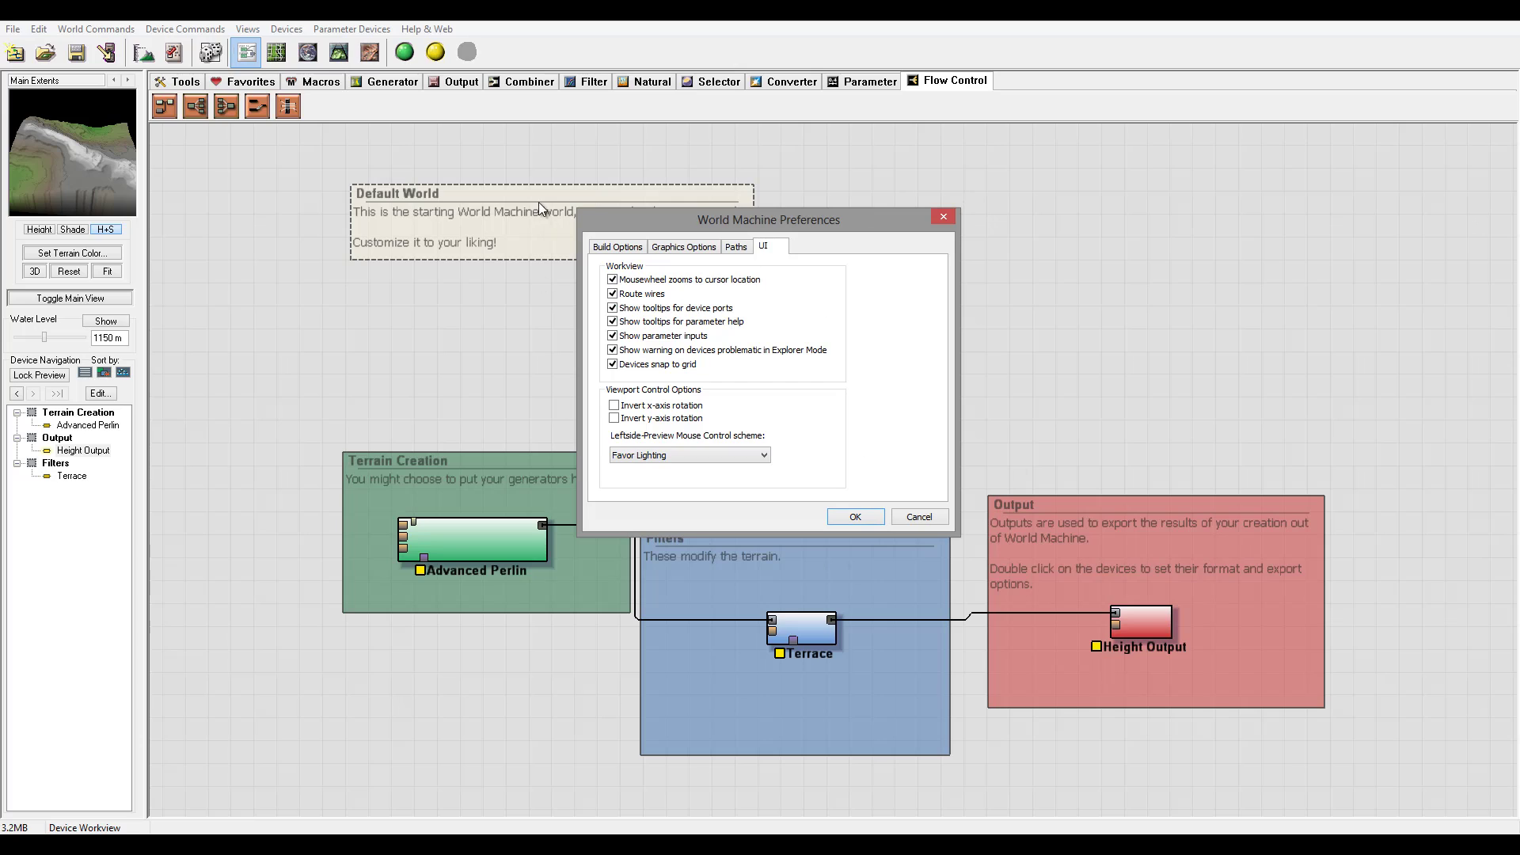
click(858, 516)
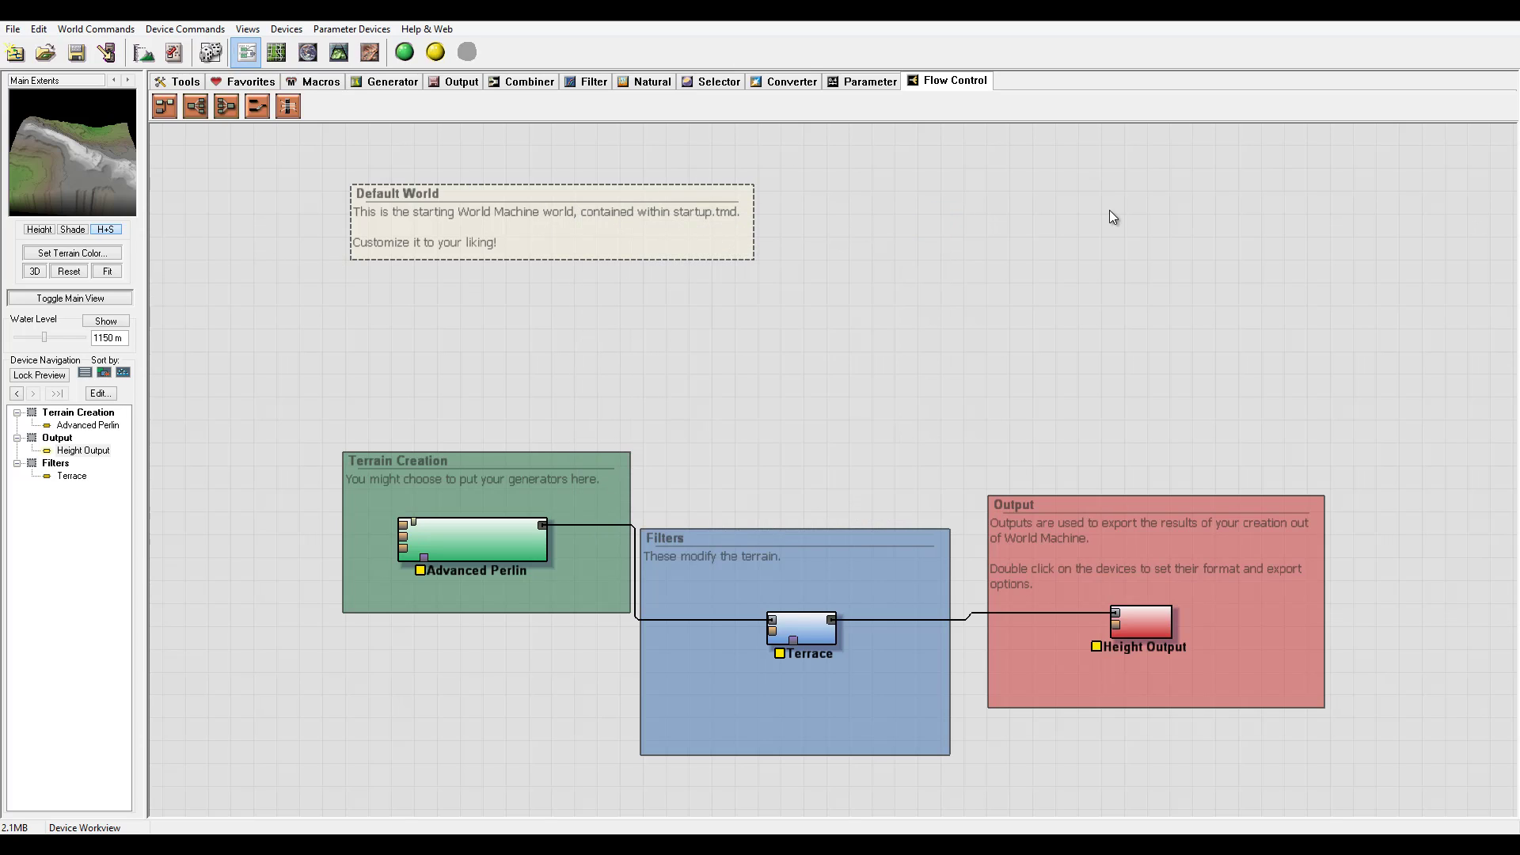